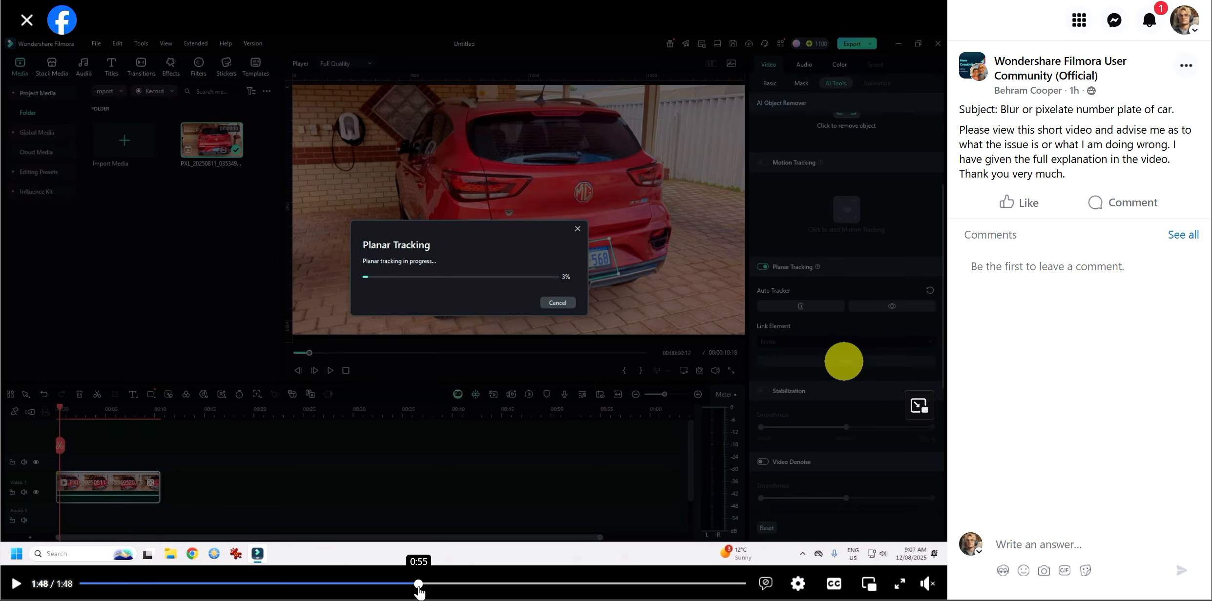
Scrub through the posted video to review the user's planar tracking and mosaic problem
{"action": "left_click", "coordinate": [505, 583]}
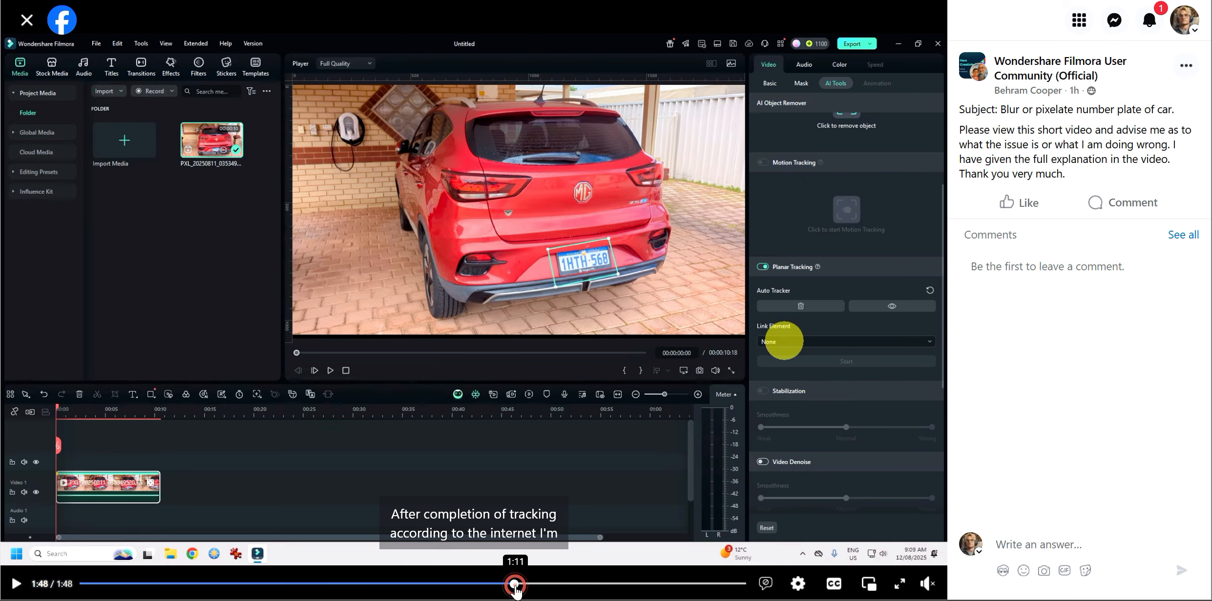
{"action": "left_click_drag", "start_coordinate": [515, 591], "coordinate": [599, 592]}
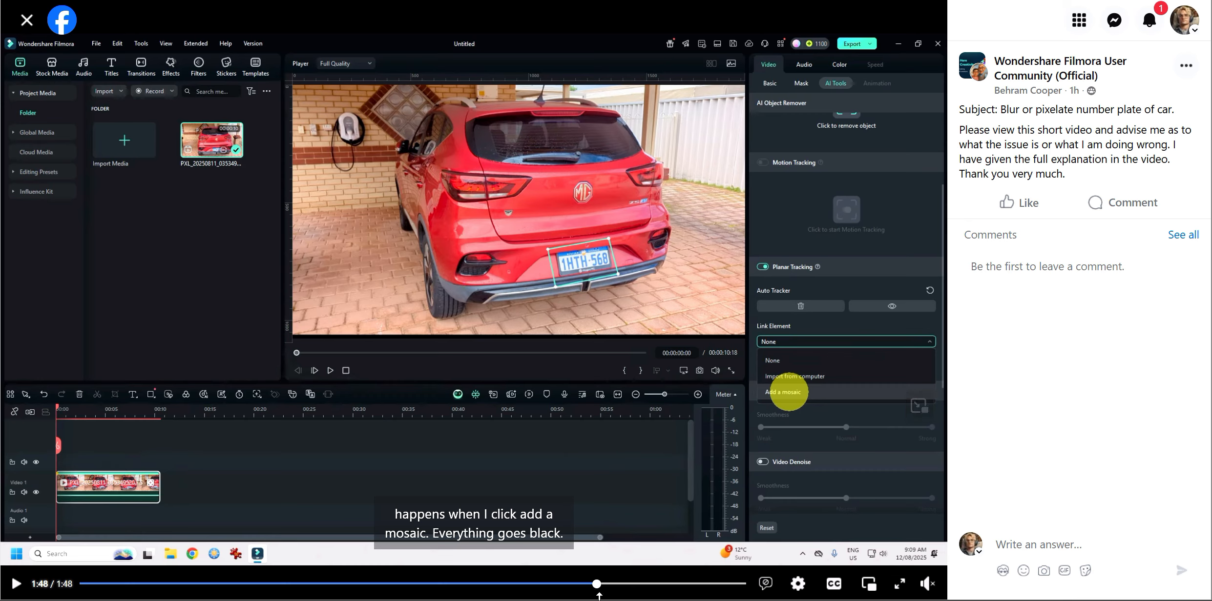
{"action": "left_click_drag", "start_coordinate": [596, 589], "coordinate": [620, 588]}
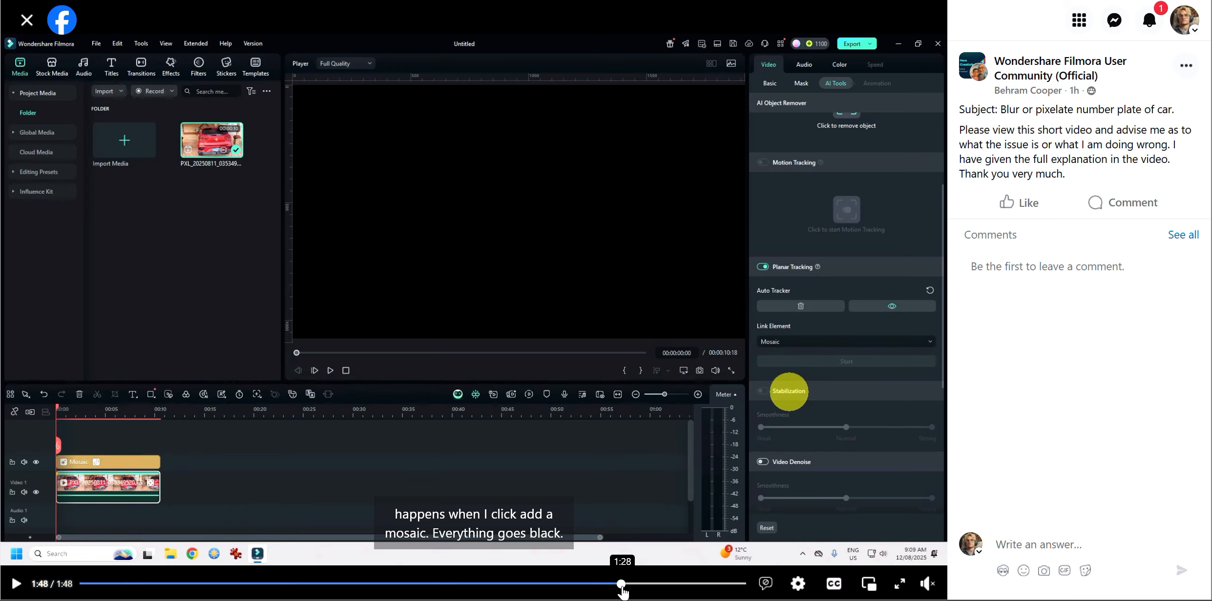
{"action": "left_click_drag", "start_coordinate": [620, 584], "coordinate": [655, 590]}
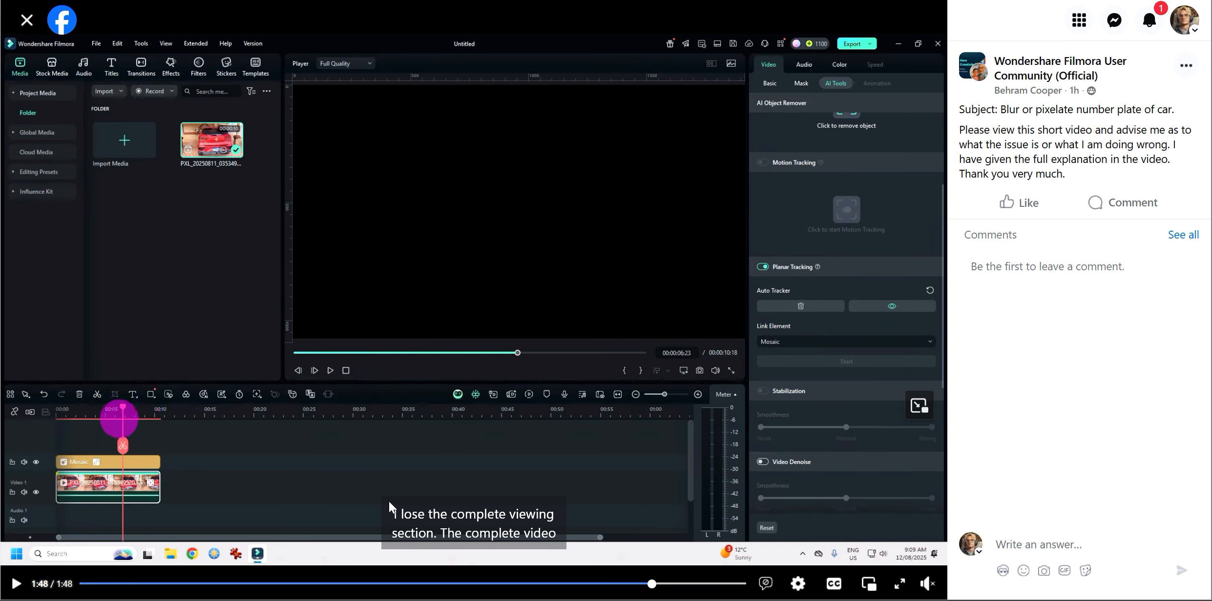
{"action": "left_click_drag", "start_coordinate": [651, 591], "coordinate": [294, 585]}
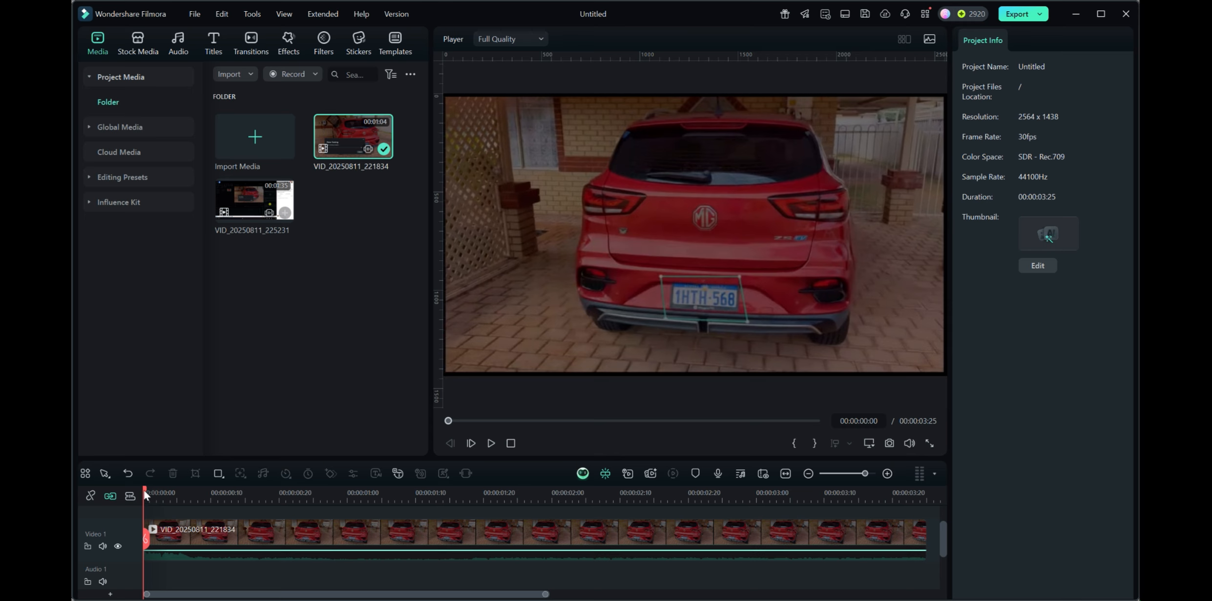
Select the car clip and enable Planar Tracking with the Auto tracker
{"action": "left_click_drag", "start_coordinate": [144, 490], "coordinate": [145, 542]}
{"action": "left_click", "coordinate": [346, 536]}
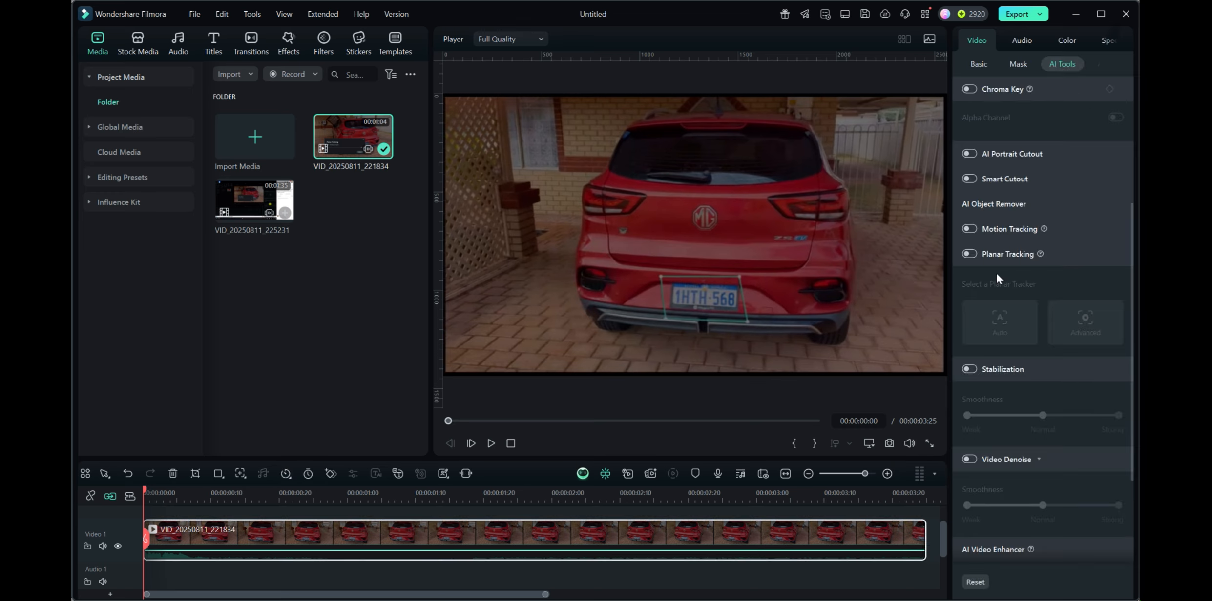
{"action": "left_click", "coordinate": [977, 41]}
{"action": "left_click", "coordinate": [1051, 254]}
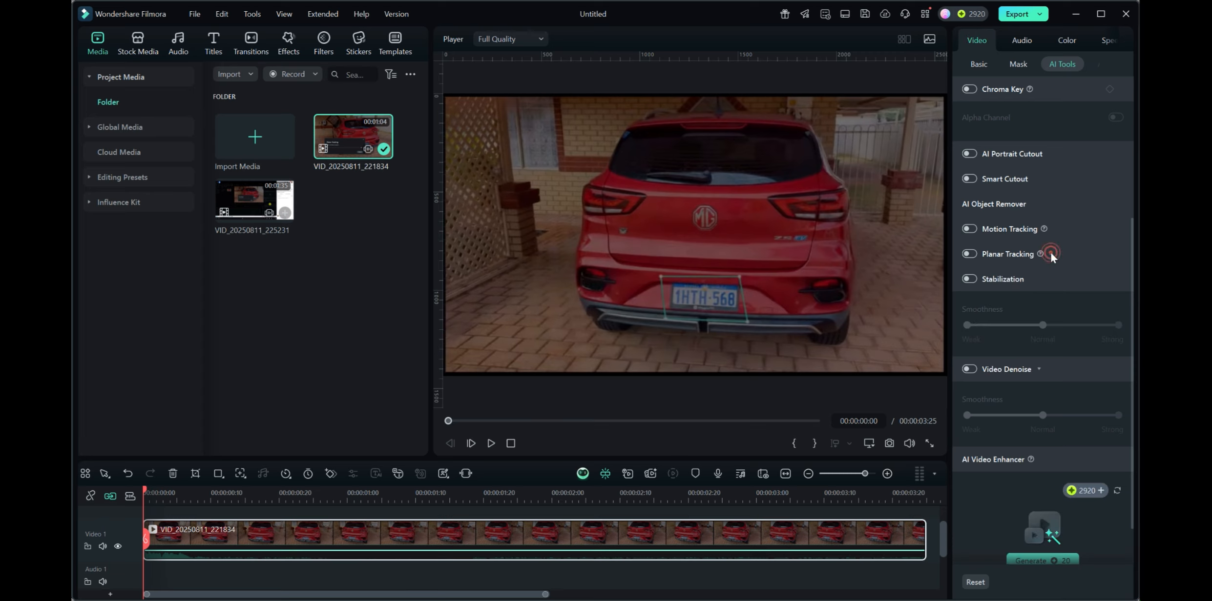
{"action": "left_click", "coordinate": [1051, 253]}
{"action": "mouse_move", "coordinate": [1040, 254]}
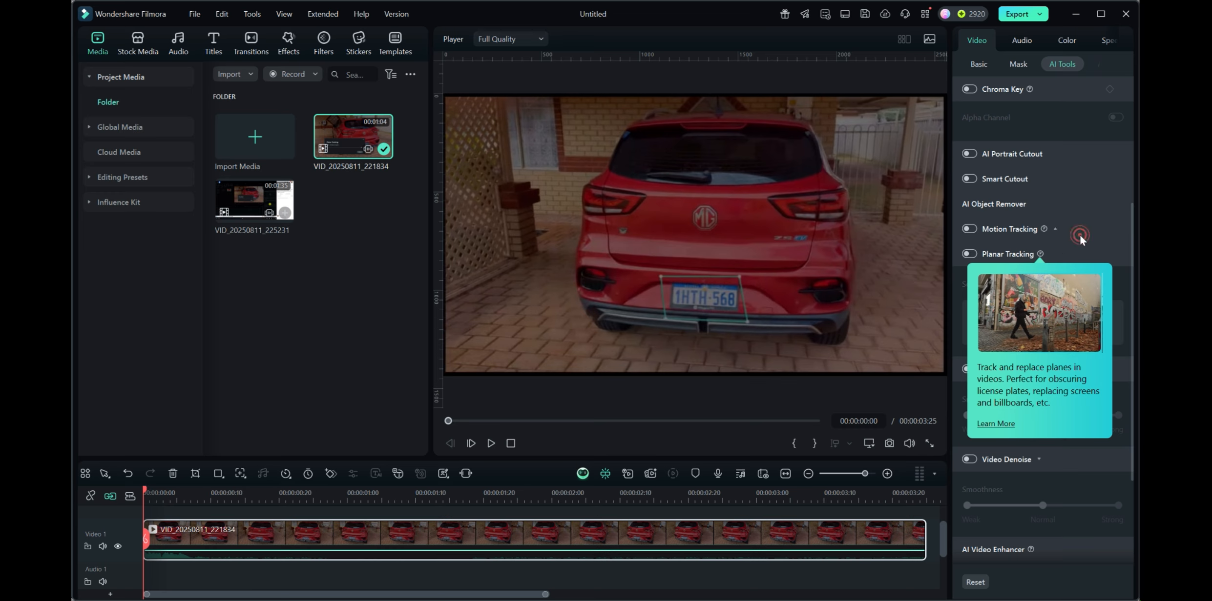
{"action": "left_click", "coordinate": [972, 254]}
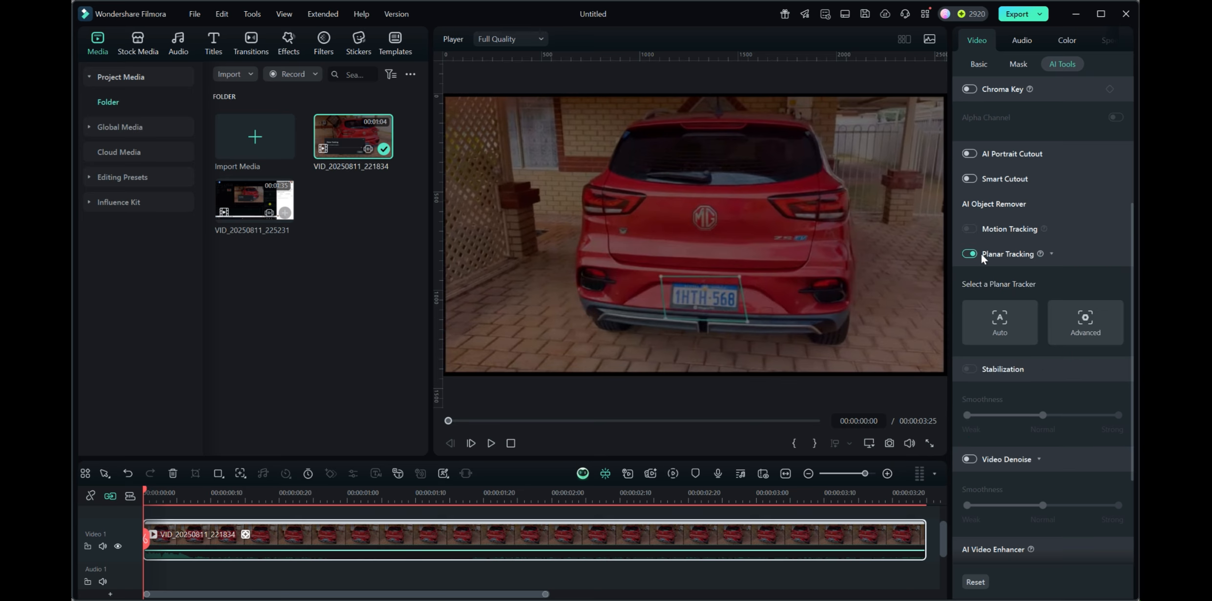
{"action": "left_click", "coordinate": [999, 320]}
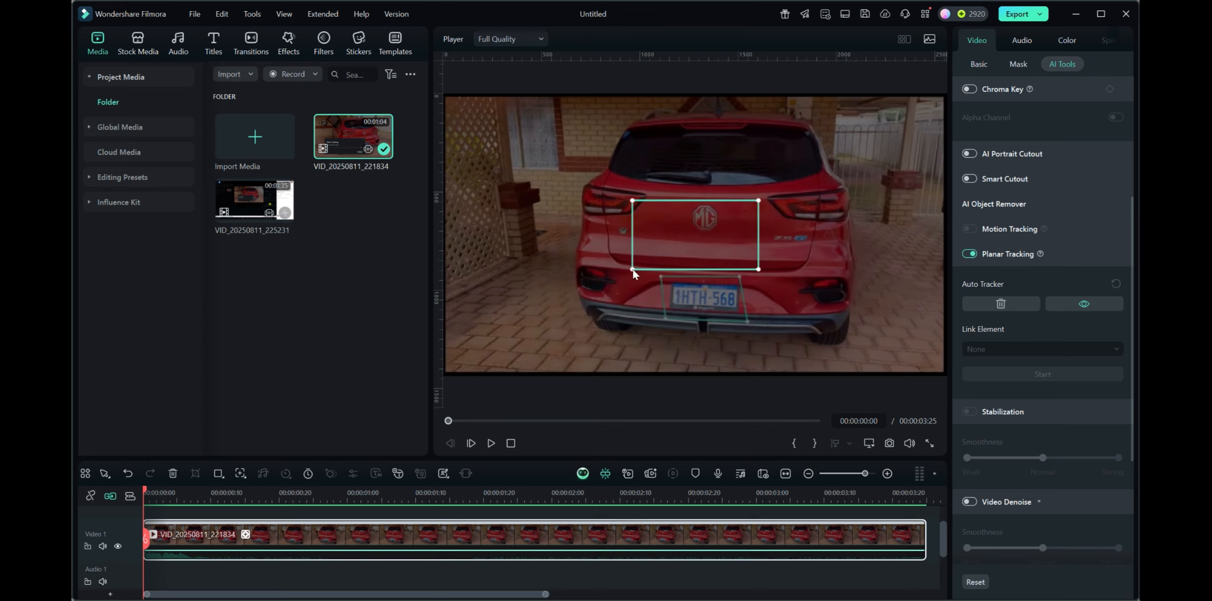
Reshape the tracking box by moving its four corners tightly around the number plate
{"action": "left_click_drag", "start_coordinate": [632, 269], "coordinate": [673, 307]}
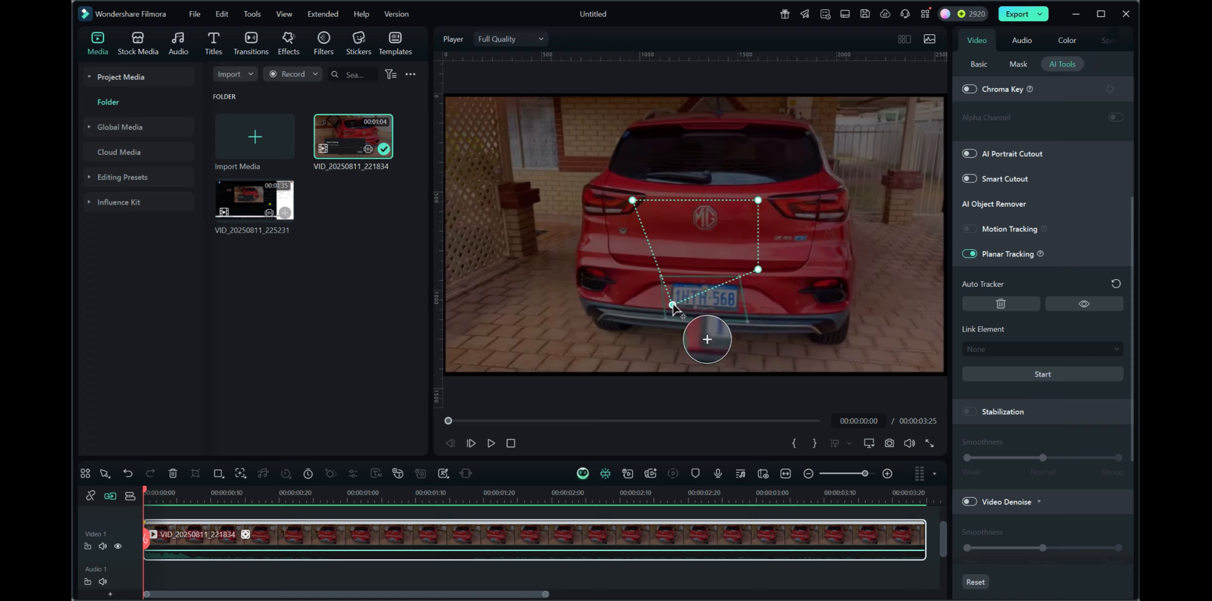
{"action": "left_click_drag", "start_coordinate": [673, 306], "coordinate": [672, 307]}
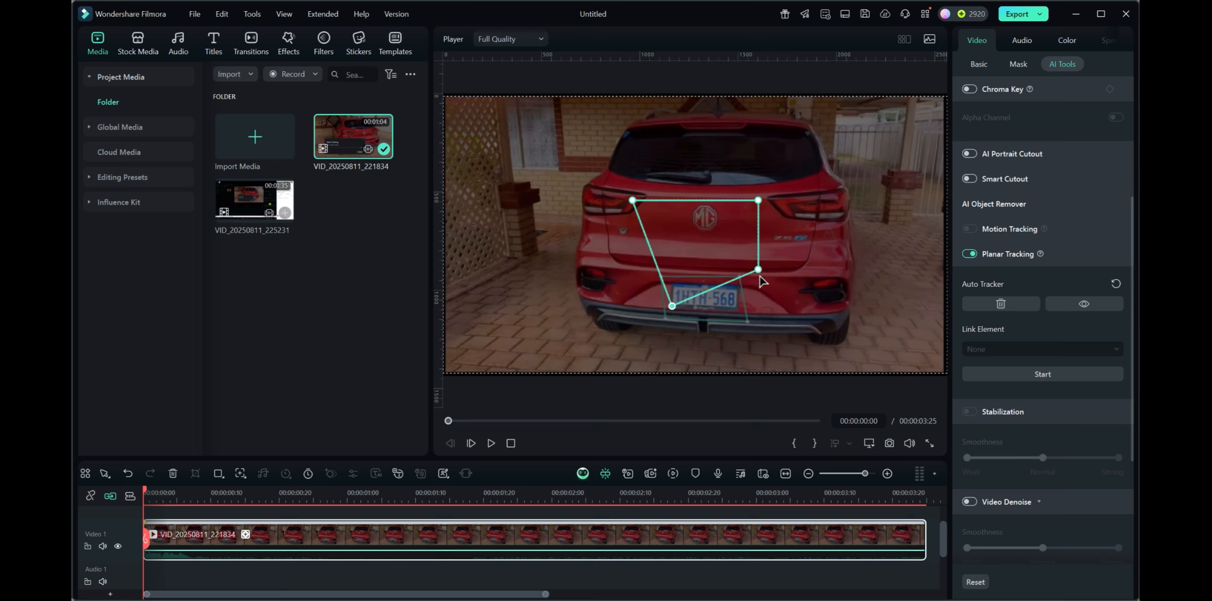
{"action": "left_click_drag", "start_coordinate": [757, 269], "coordinate": [735, 308]}
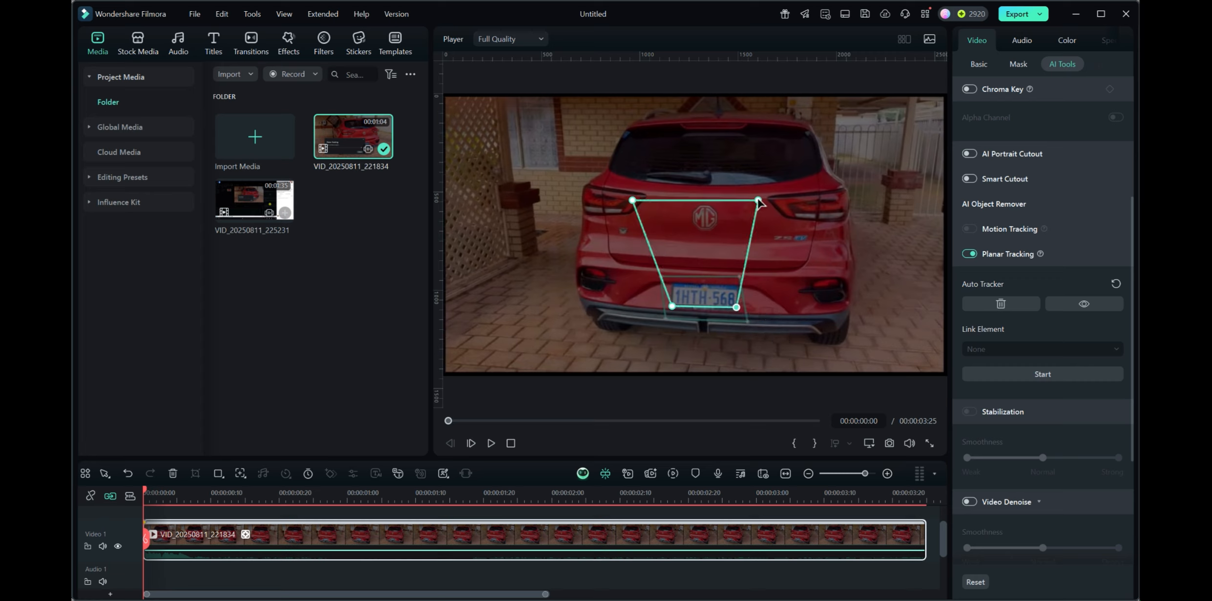
{"action": "left_click_drag", "start_coordinate": [758, 202], "coordinate": [752, 267]}
{"action": "left_click_drag", "start_coordinate": [743, 276], "coordinate": [737, 290]}
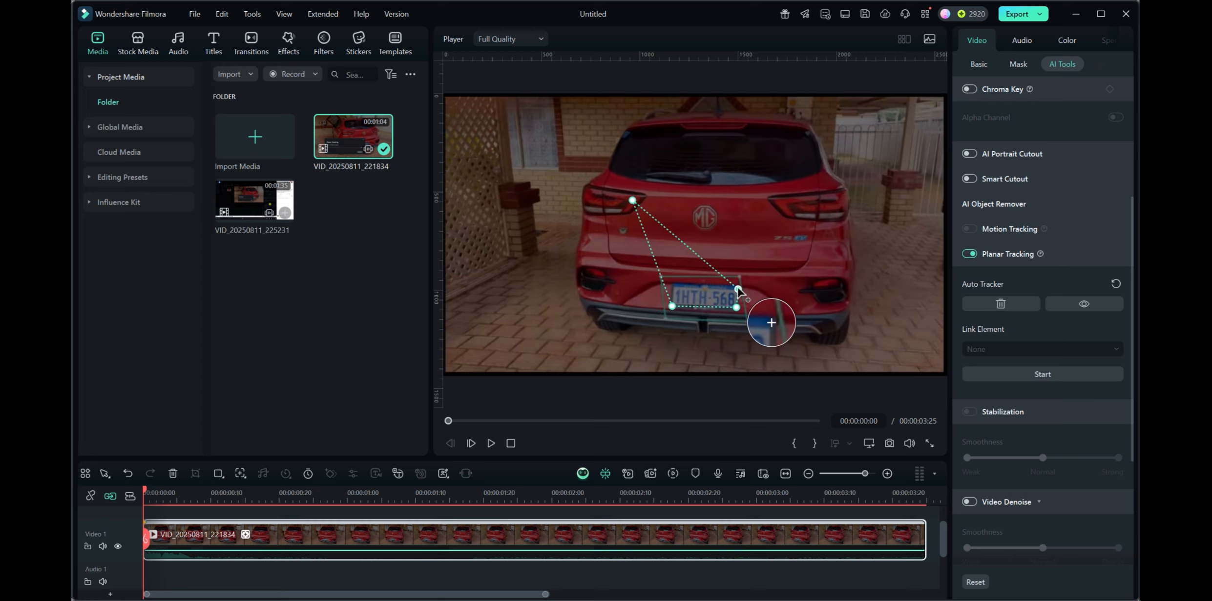
{"action": "left_click_drag", "start_coordinate": [738, 290], "coordinate": [737, 290]}
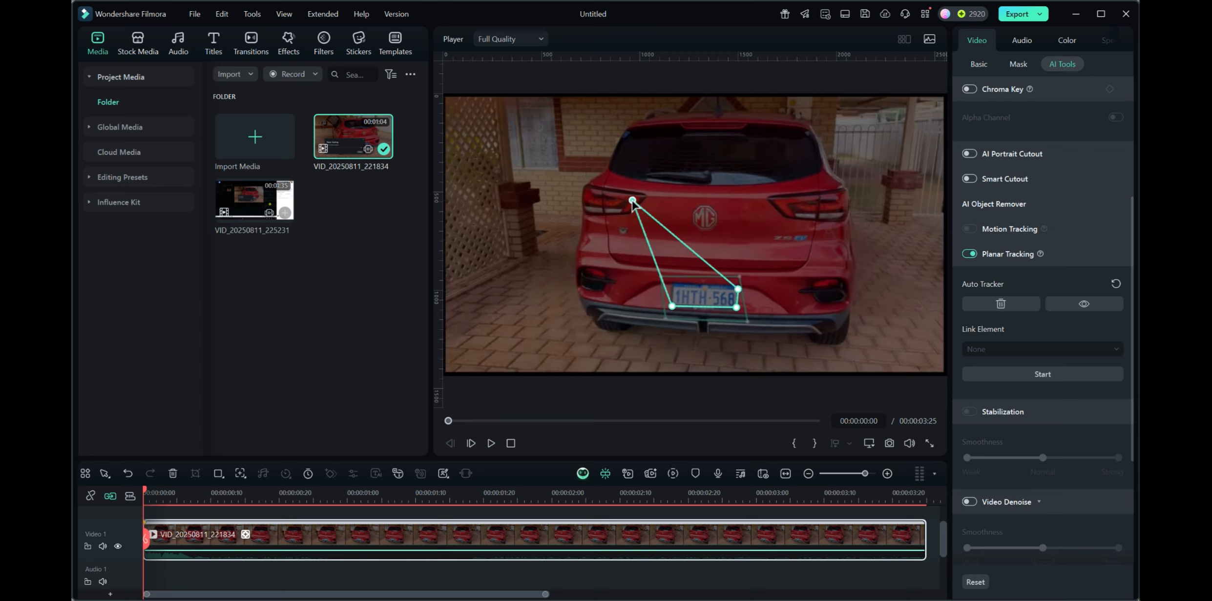
{"action": "left_click_drag", "start_coordinate": [631, 201], "coordinate": [673, 284]}
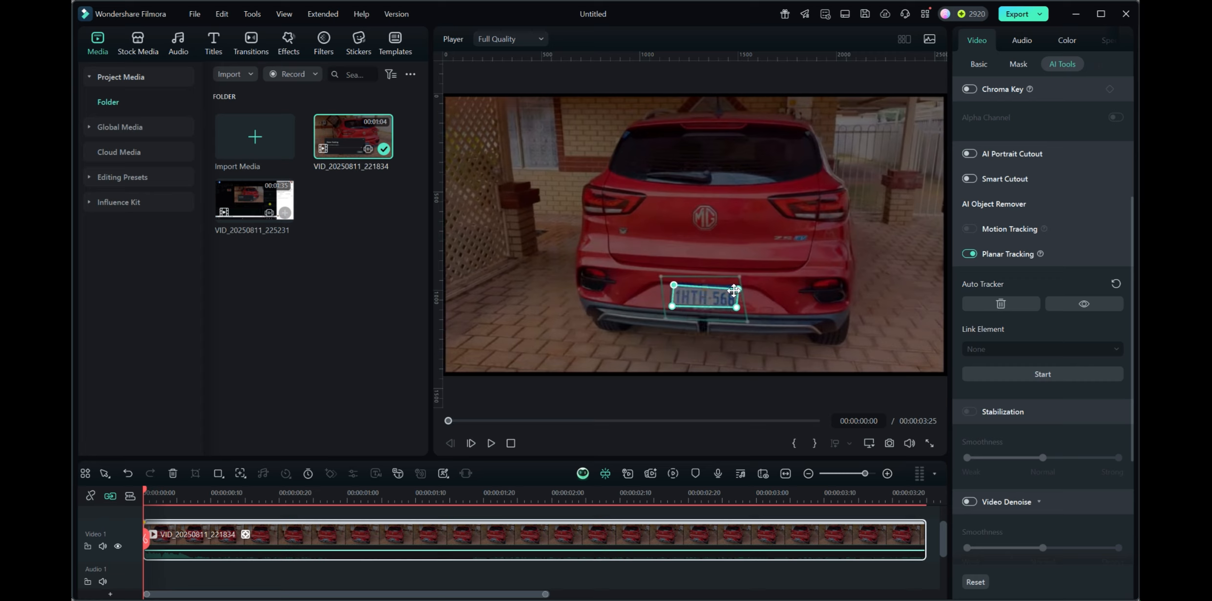
{"action": "left_click_drag", "start_coordinate": [738, 289], "coordinate": [736, 311]}
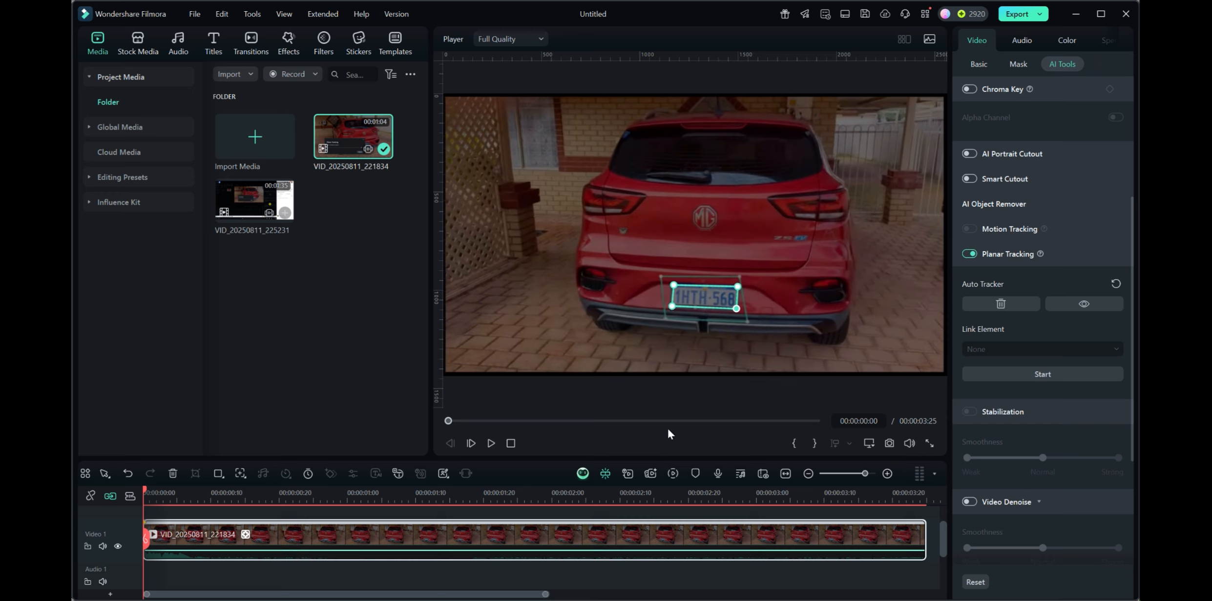
Start planar tracking of the number plate across the clip
{"action": "left_click", "coordinate": [1041, 375]}
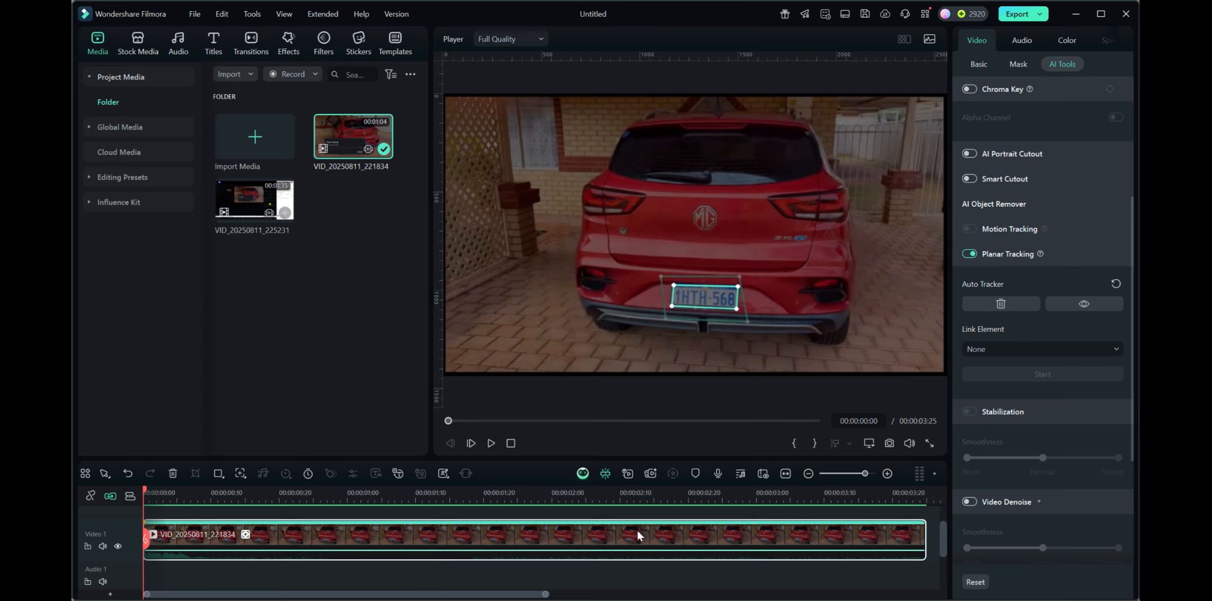
{"action": "left_click", "coordinate": [1022, 348]}
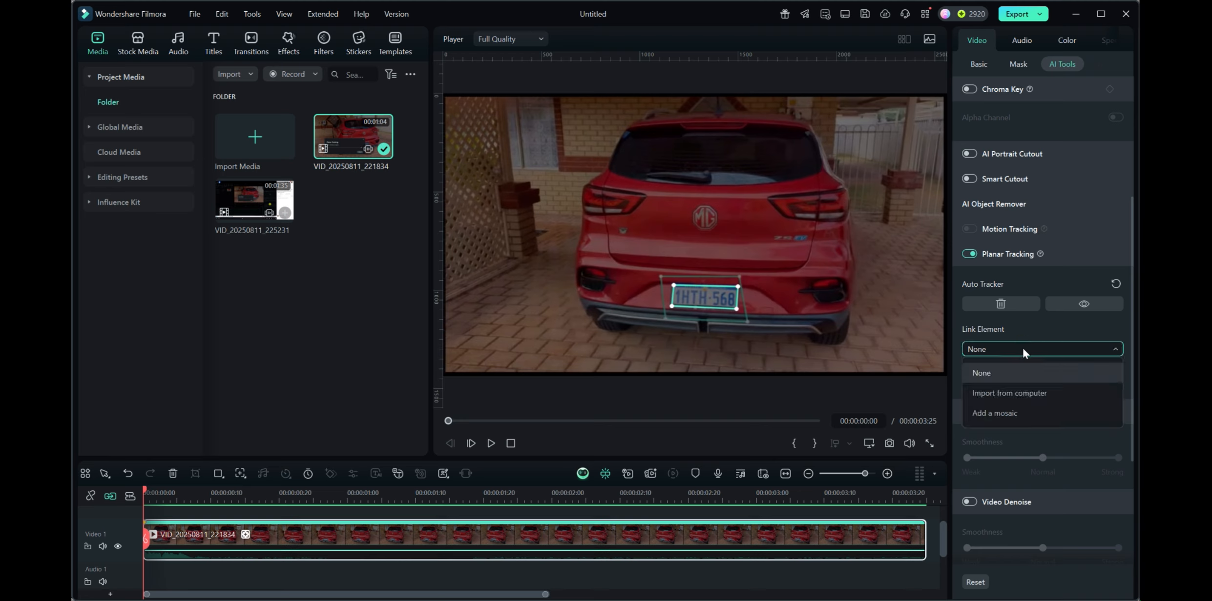
{"action": "left_click", "coordinate": [146, 493]}
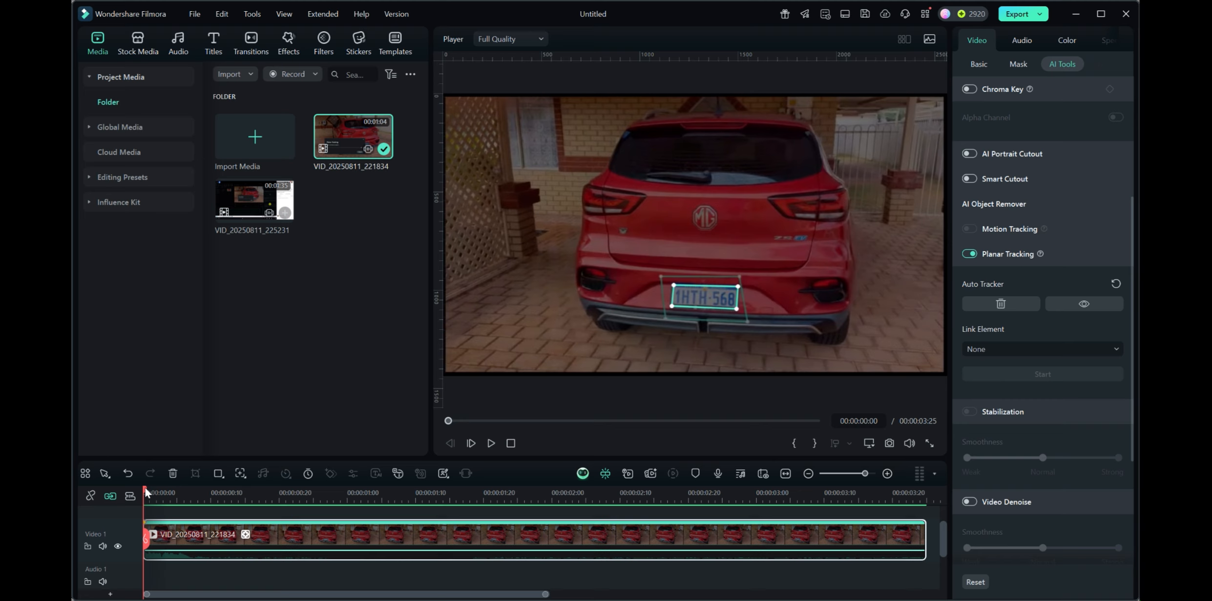
{"action": "left_click_drag", "start_coordinate": [146, 493], "coordinate": [143, 555]}
Link a mosaic element to the tracked number plate
{"action": "left_click", "coordinate": [1006, 349]}
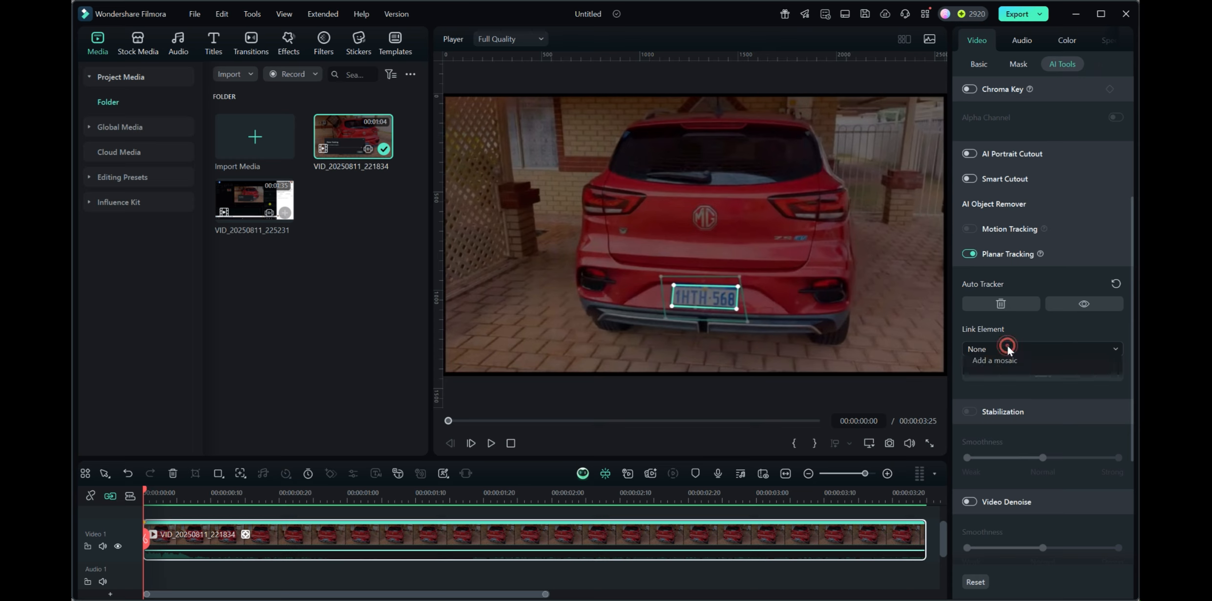
{"action": "left_click", "coordinate": [992, 413]}
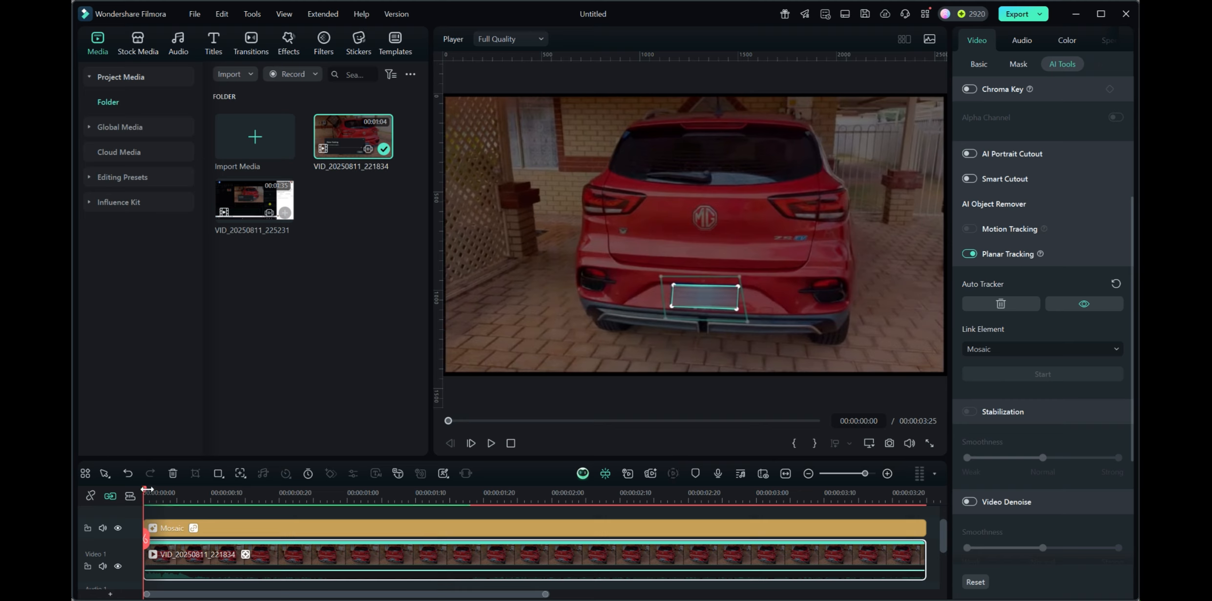
{"action": "left_click_drag", "start_coordinate": [145, 494], "coordinate": [146, 581]}
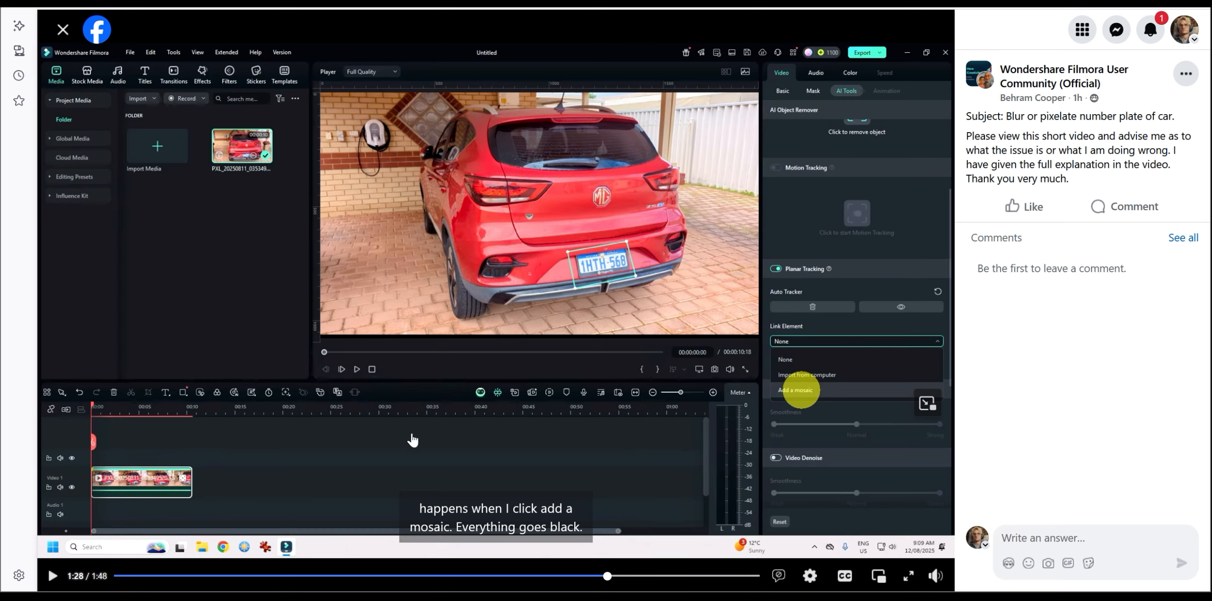
Play the end of the posted video showing the user's mosaic result
{"action": "left_click", "coordinate": [52, 577]}
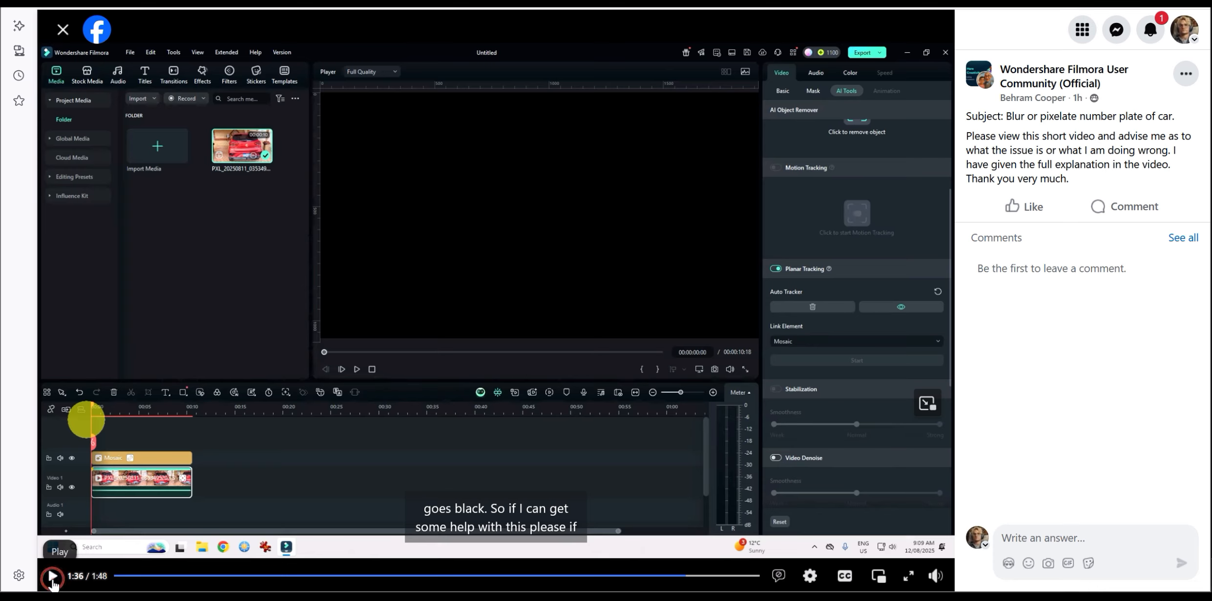
{"action": "left_click", "coordinate": [52, 578]}
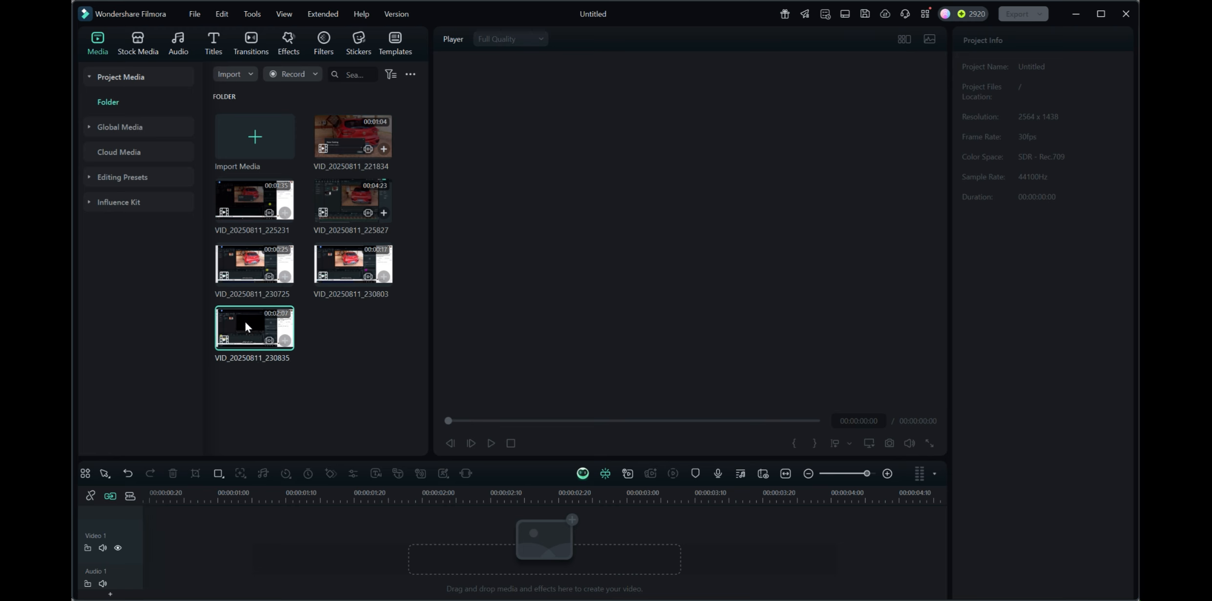
Add the VID_20250811_230835 clip to the timeline, keeping the project settings of 2564x1438 30fps
{"action": "left_click_drag", "start_coordinate": [245, 324], "coordinate": [152, 573]}
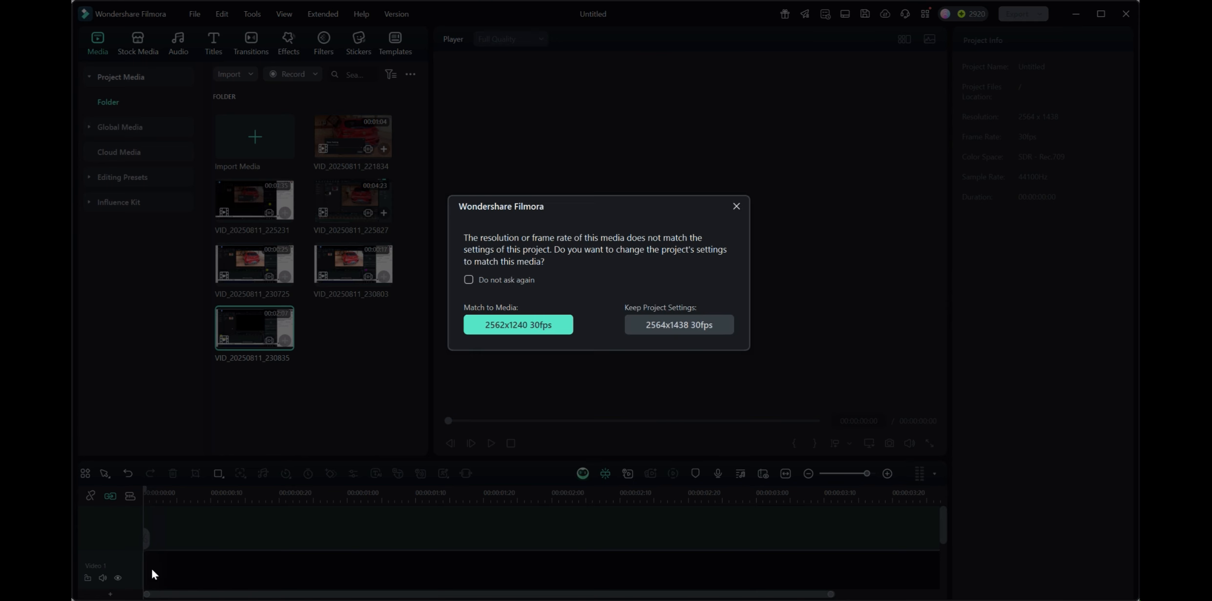
{"action": "left_click", "coordinate": [682, 324]}
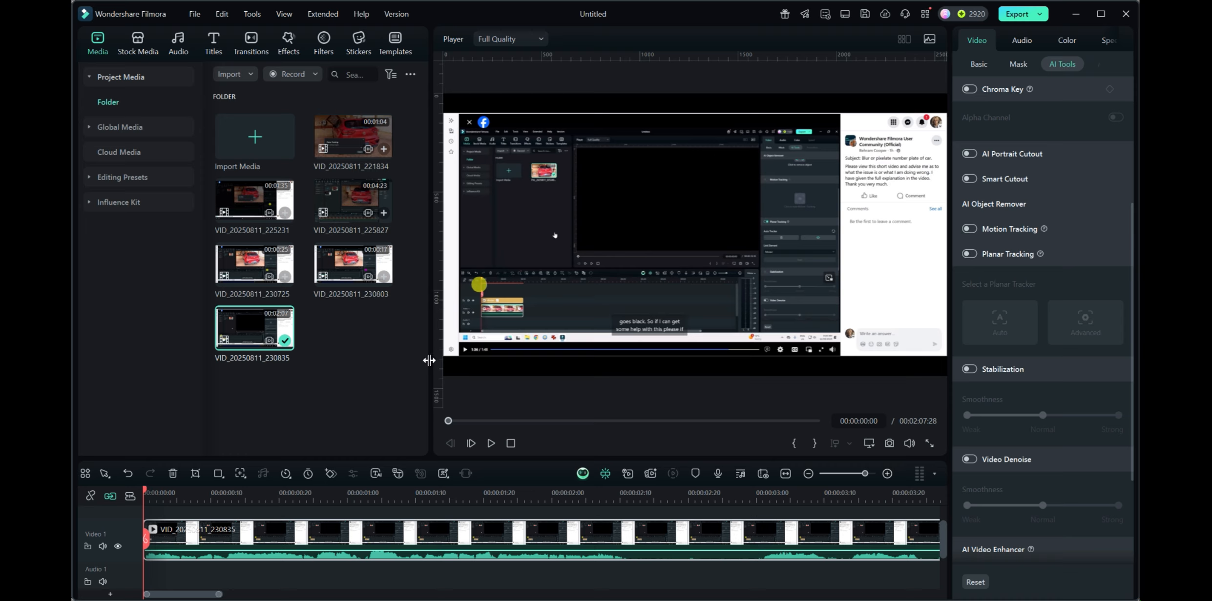
Open the Performance page of the Preferences
{"action": "left_click", "coordinate": [194, 12]}
{"action": "left_click", "coordinate": [199, 13]}
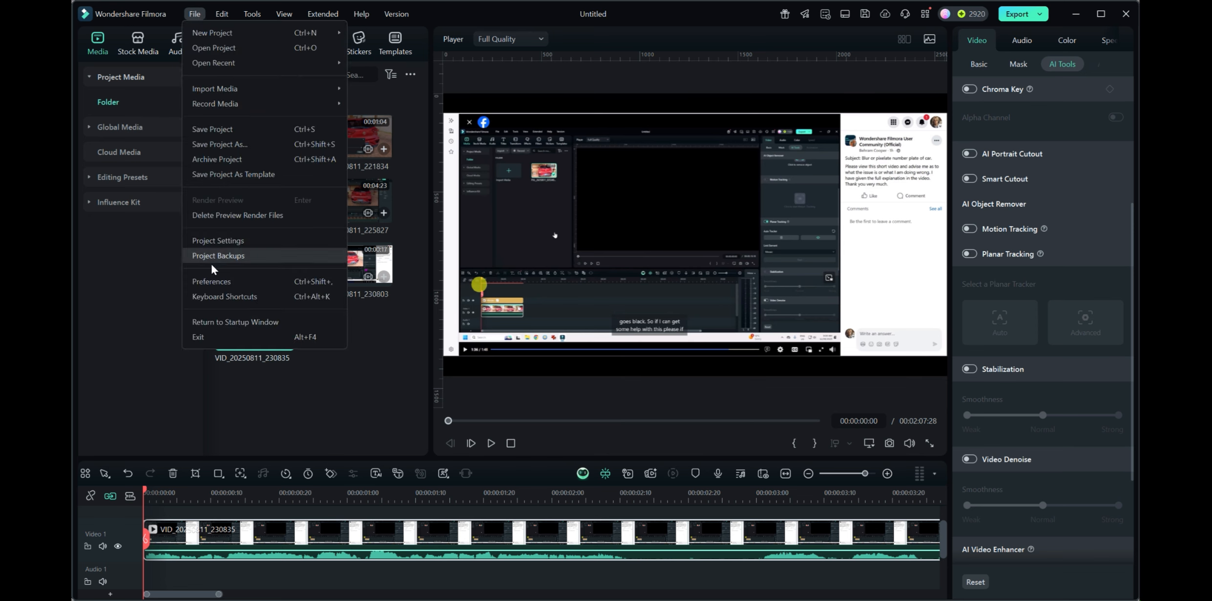
{"action": "left_click", "coordinate": [210, 281]}
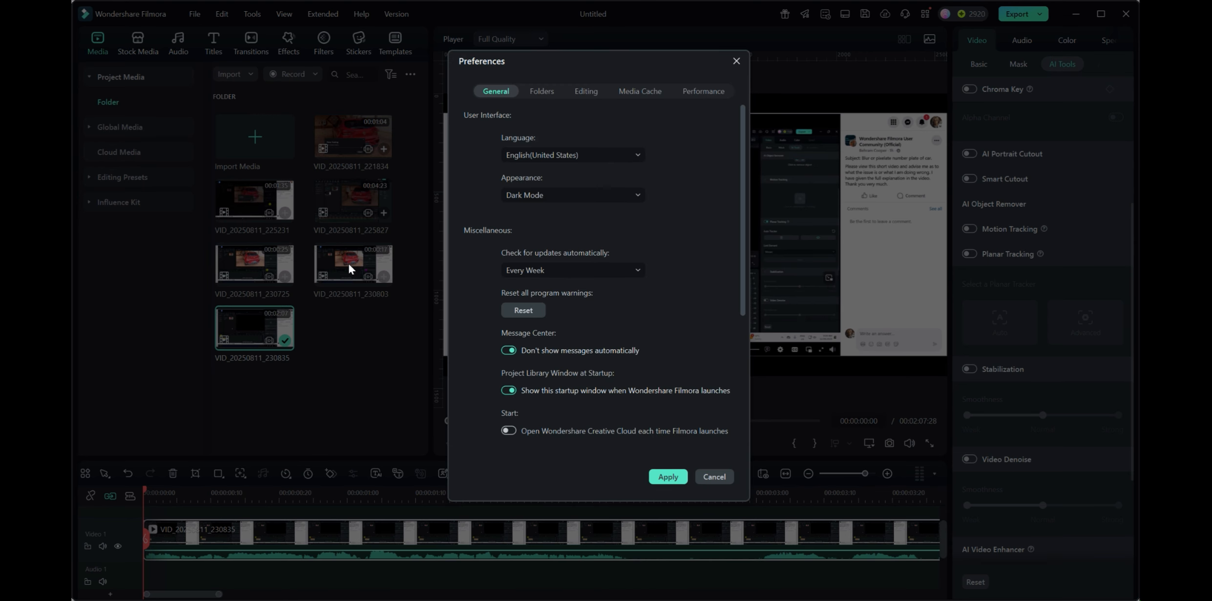
{"action": "left_click", "coordinate": [695, 94]}
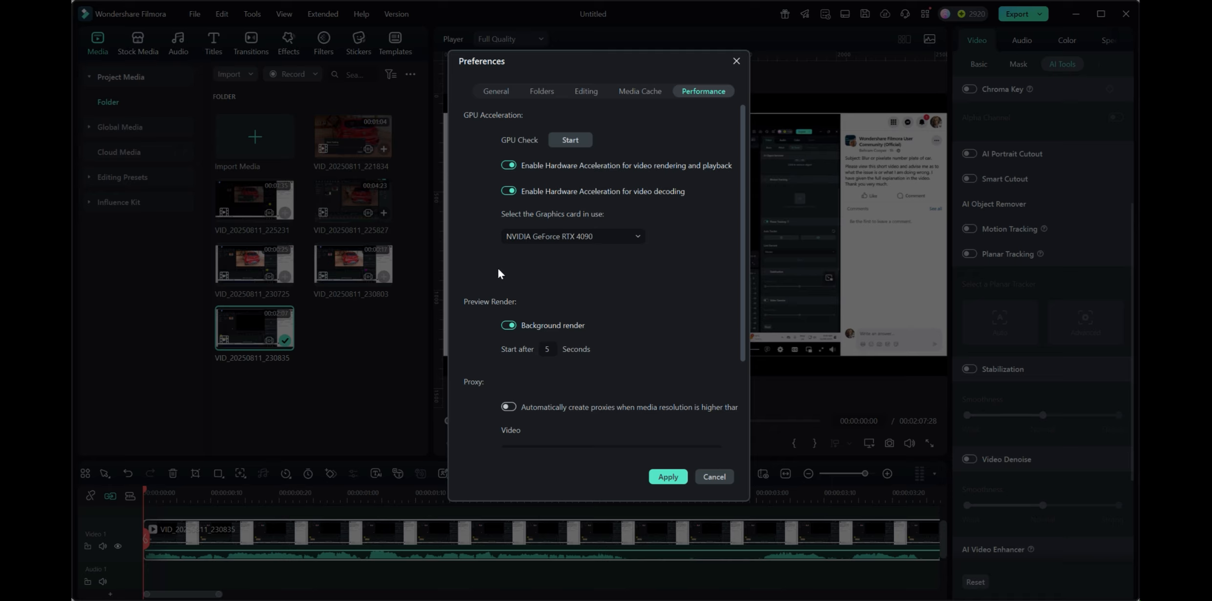
Examine the GPU acceleration, preview render and proxy options, then cancel the Preferences dialog
{"action": "scroll", "coordinate": [623, 294], "scroll_direction": "down", "scroll_amount": 2}
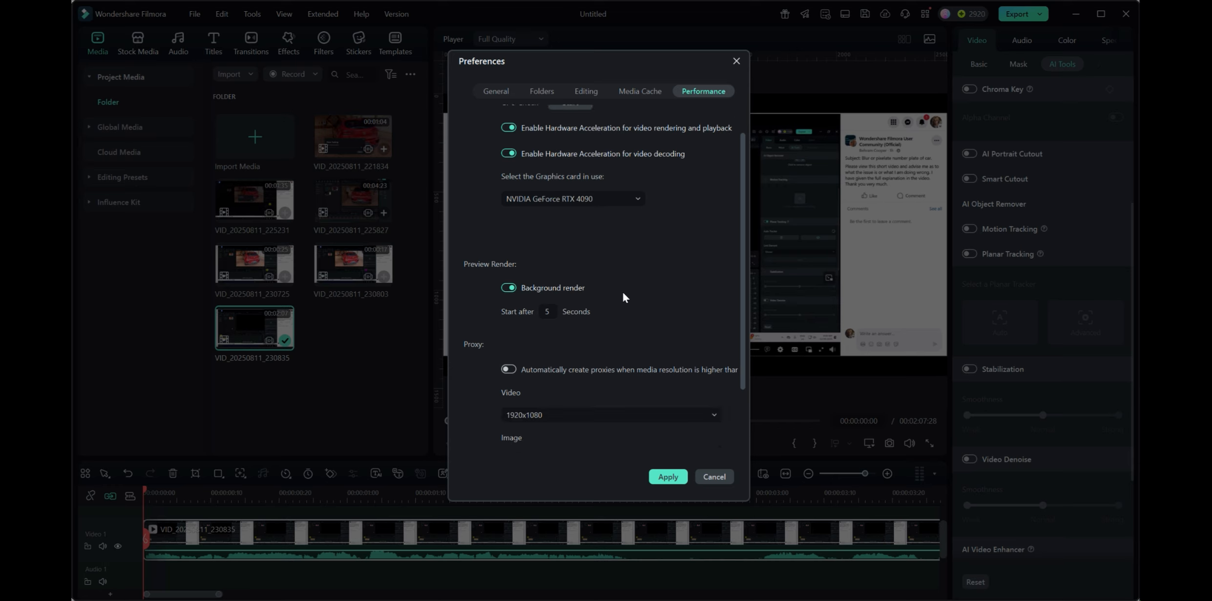
{"action": "scroll", "coordinate": [623, 297], "scroll_direction": "down", "scroll_amount": 1}
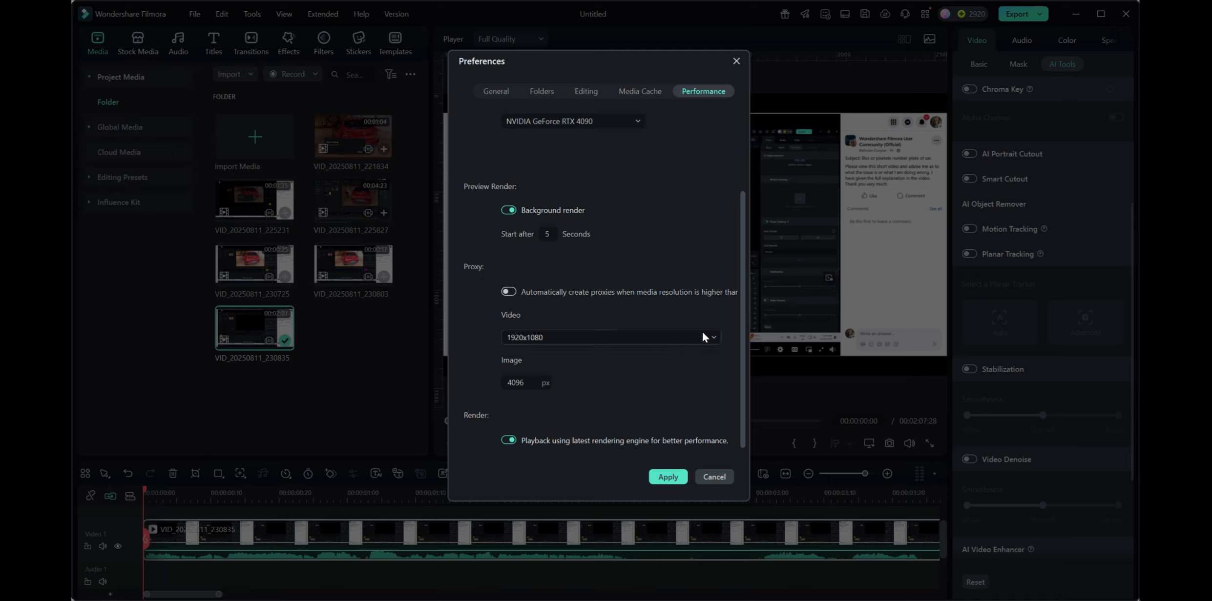
{"action": "left_click", "coordinate": [713, 338]}
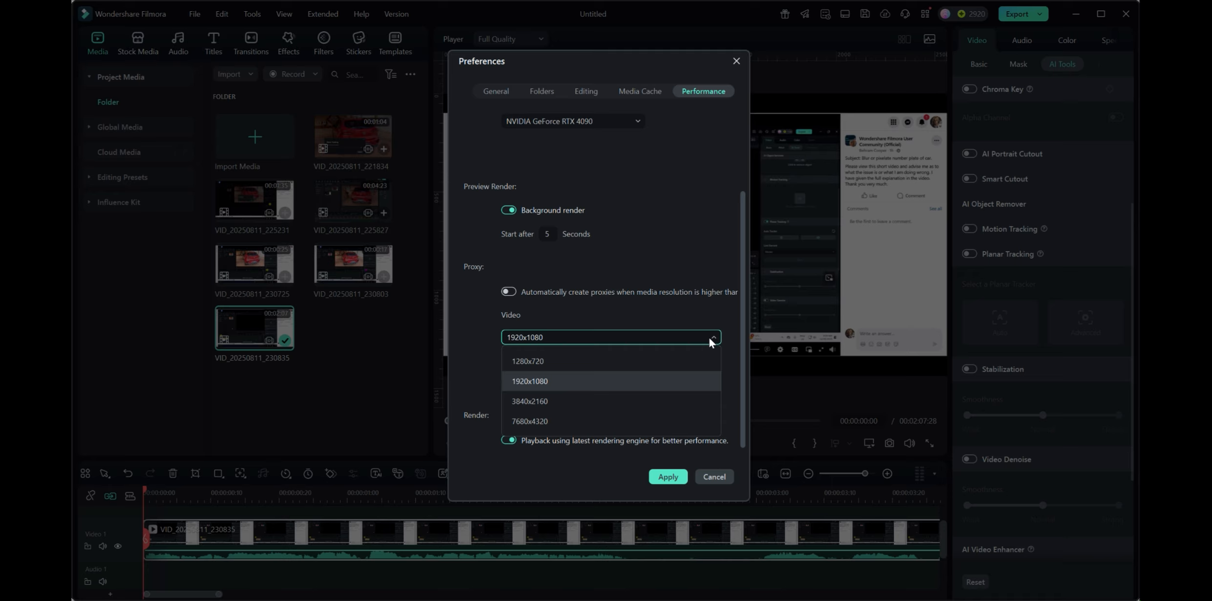
{"action": "left_click", "coordinate": [710, 339]}
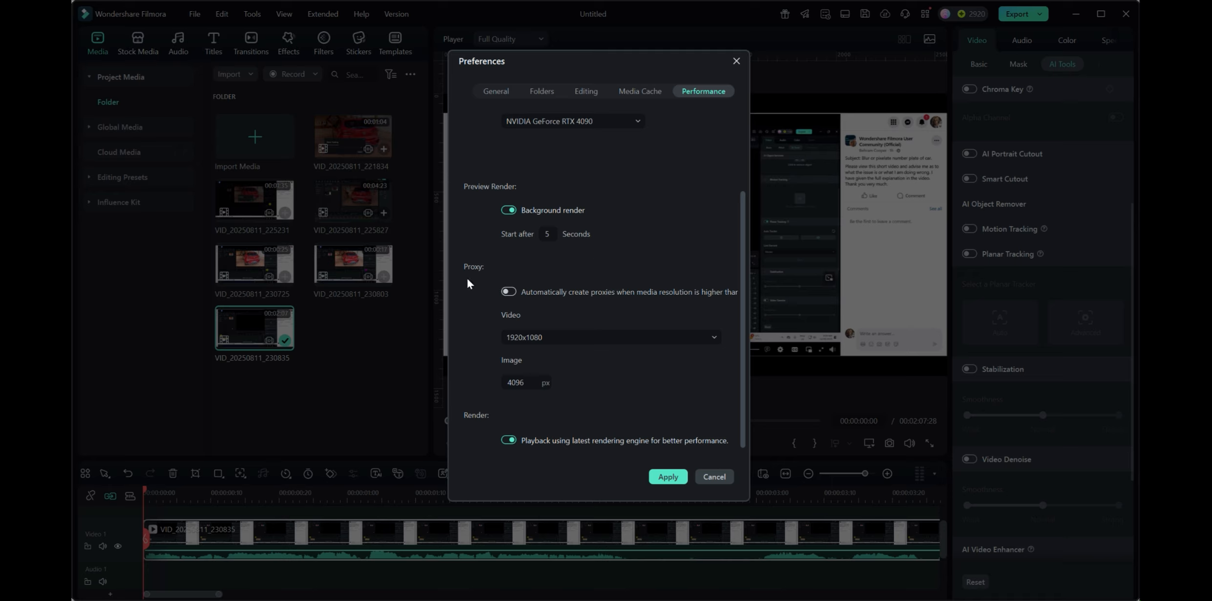
{"action": "scroll", "coordinate": [648, 236], "scroll_direction": "up", "scroll_amount": 2}
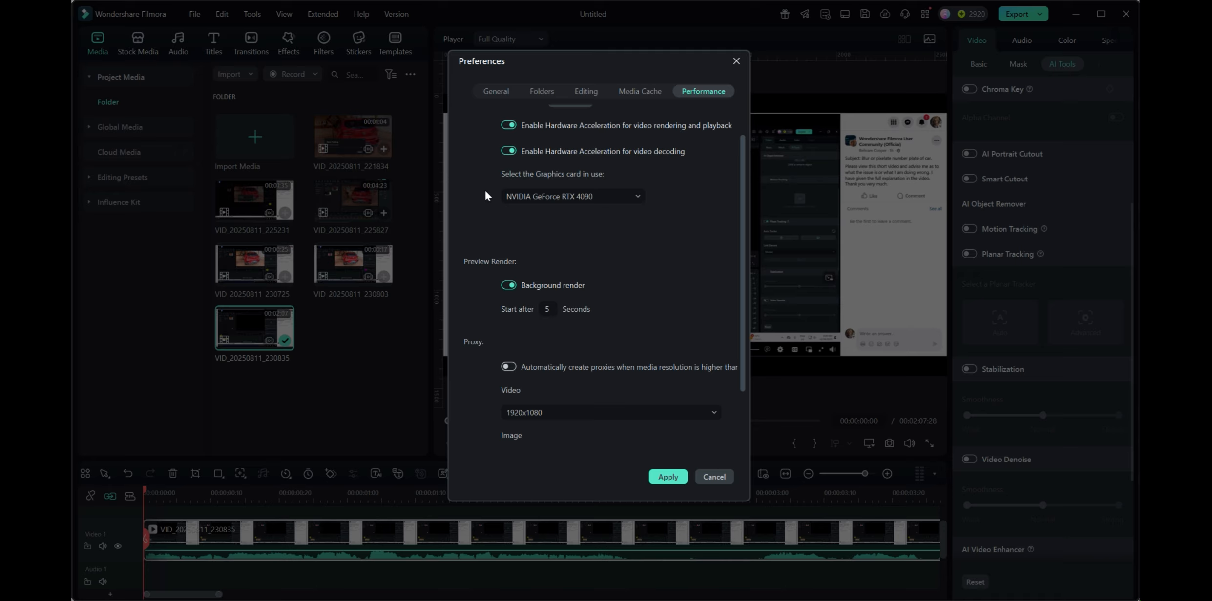
{"action": "scroll", "coordinate": [478, 230], "scroll_direction": "down", "scroll_amount": 1}
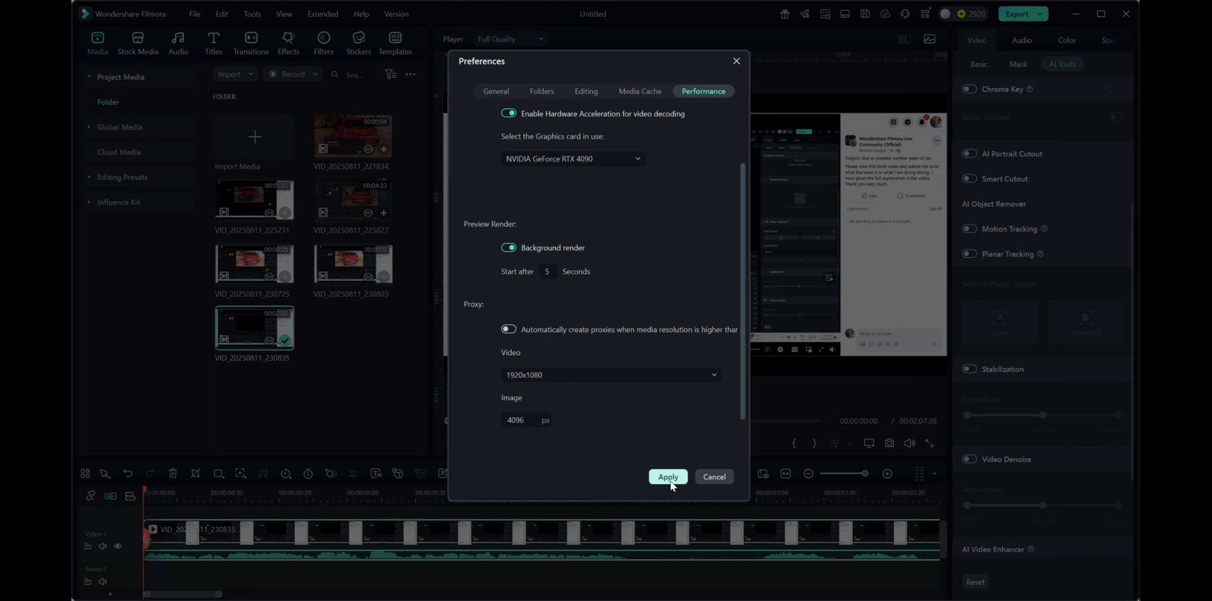
{"action": "scroll", "coordinate": [674, 279], "scroll_direction": "up", "scroll_amount": 2}
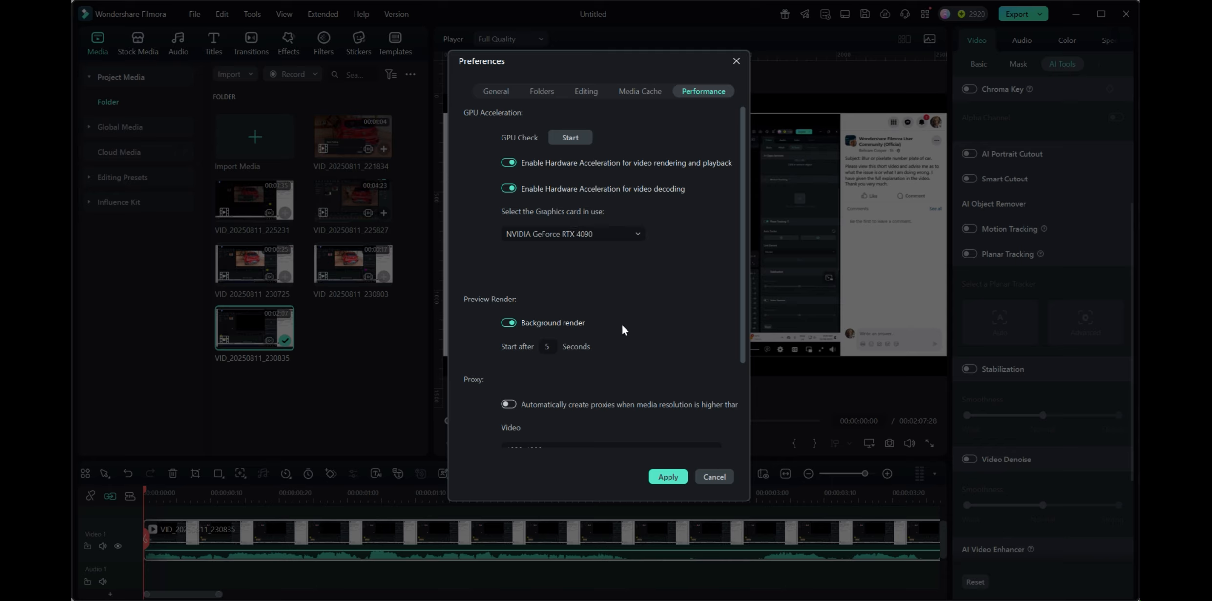
{"action": "scroll", "coordinate": [639, 344], "scroll_direction": "down", "scroll_amount": 1}
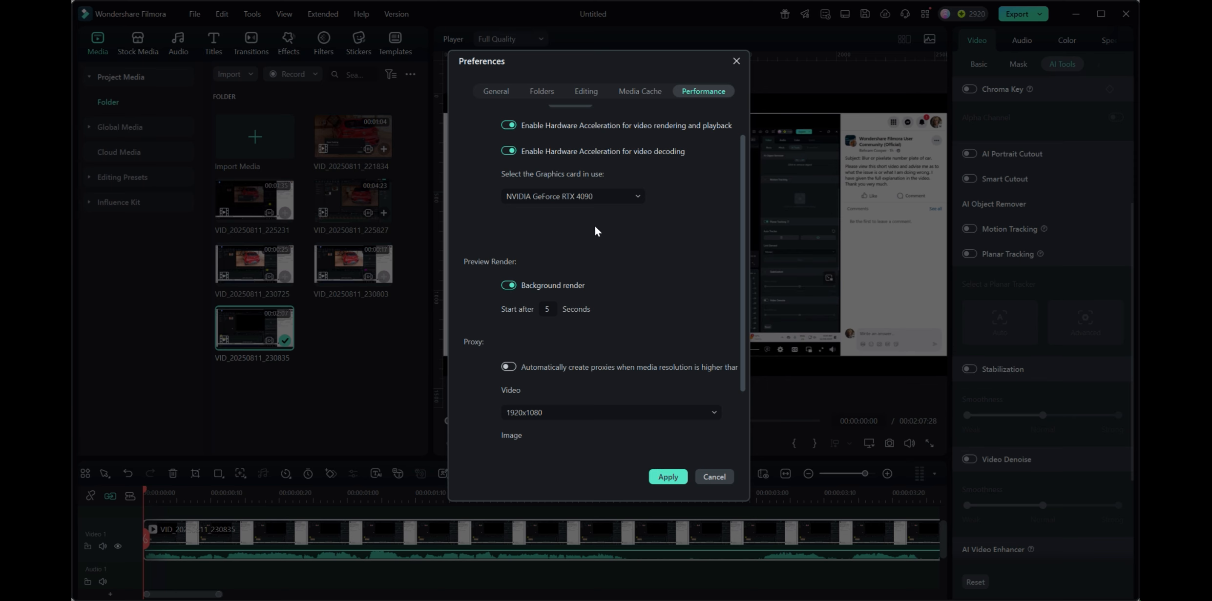
{"action": "left_click", "coordinate": [713, 478]}
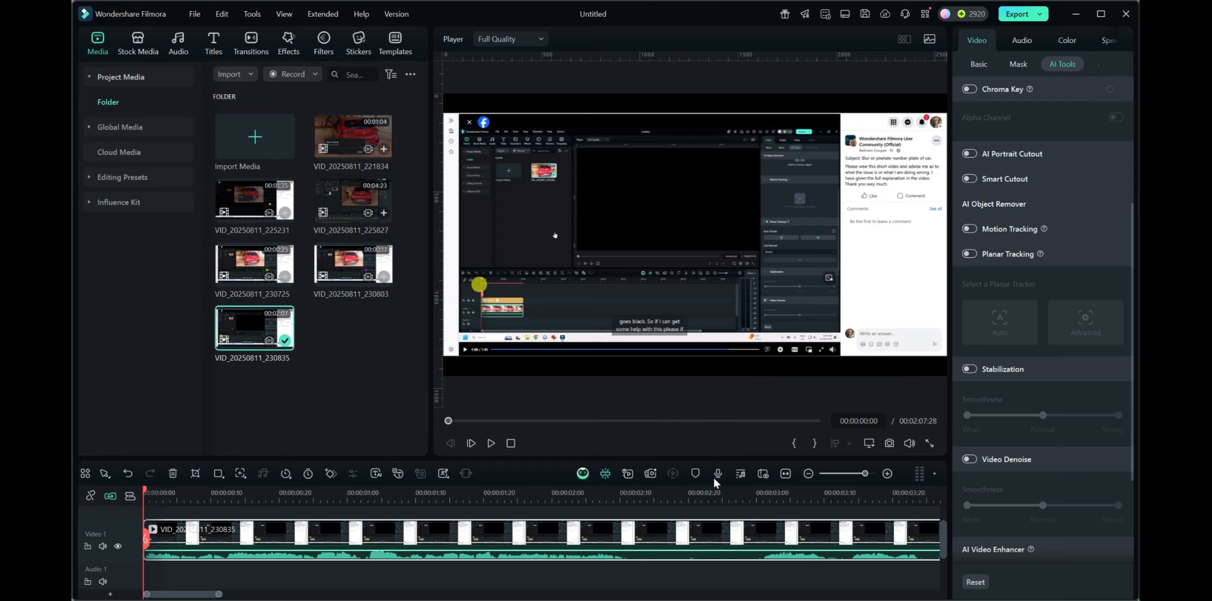